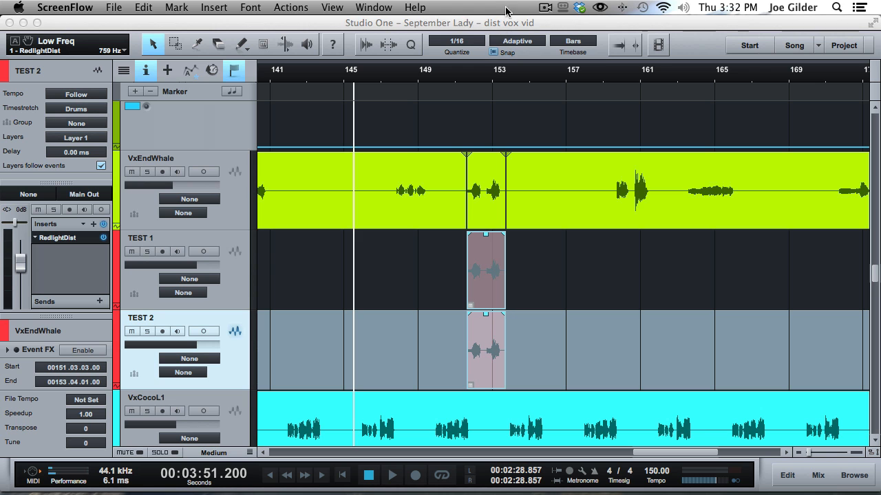
Shrink the track heights to see all the vocal tracks and play the song from just past bar 145
key(shift+w)
key(shift+w)
key(shift+w)
key(shift+w)
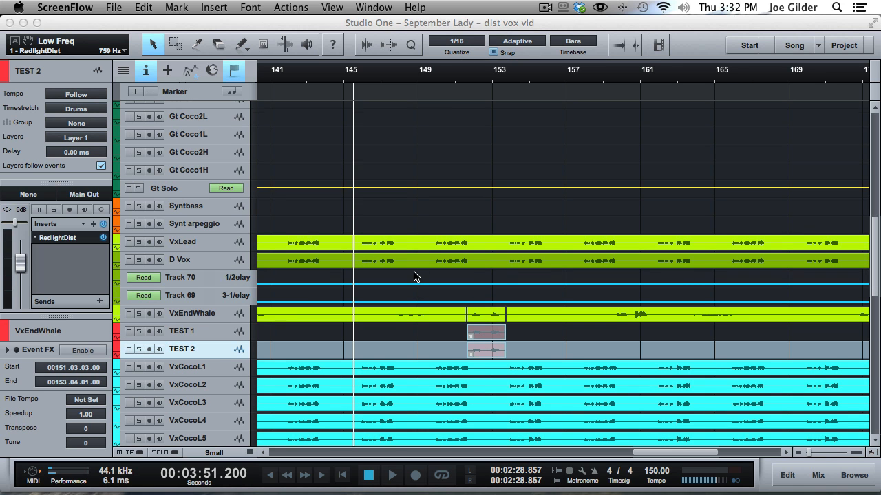
scroll(413, 277, down, 4)
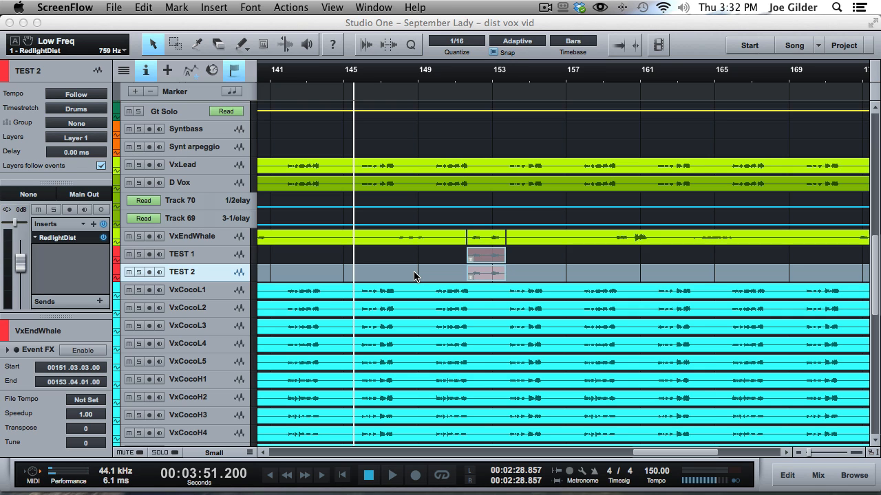
key(space)
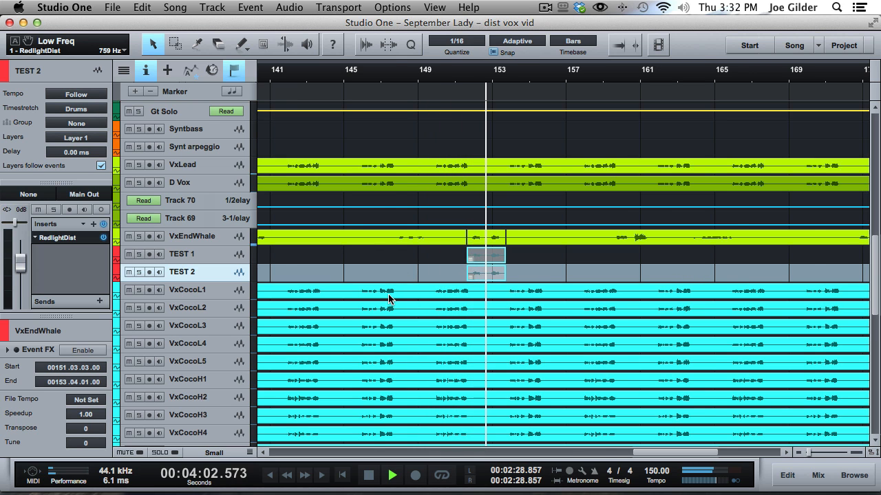
Audition the BGV bus soloed in the mixer during playback, then clear its solo and return to the arrangement
key(F3)
scroll(826, 337, right, 5)
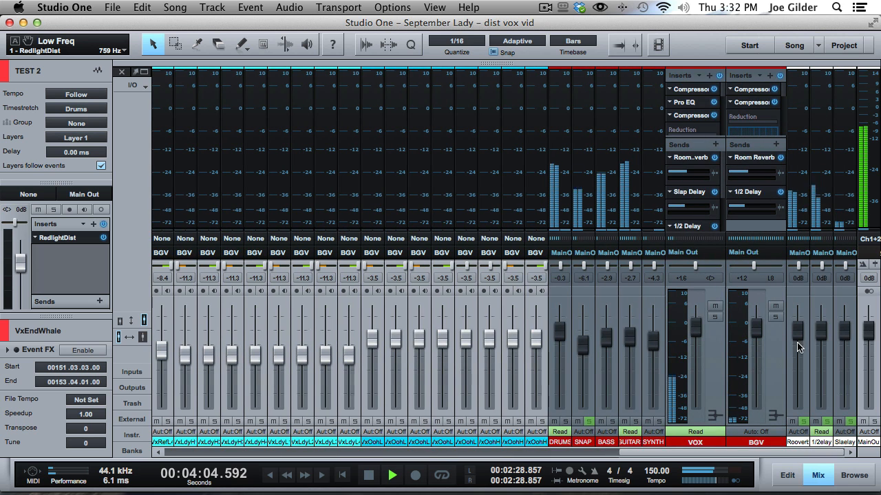
click(775, 318)
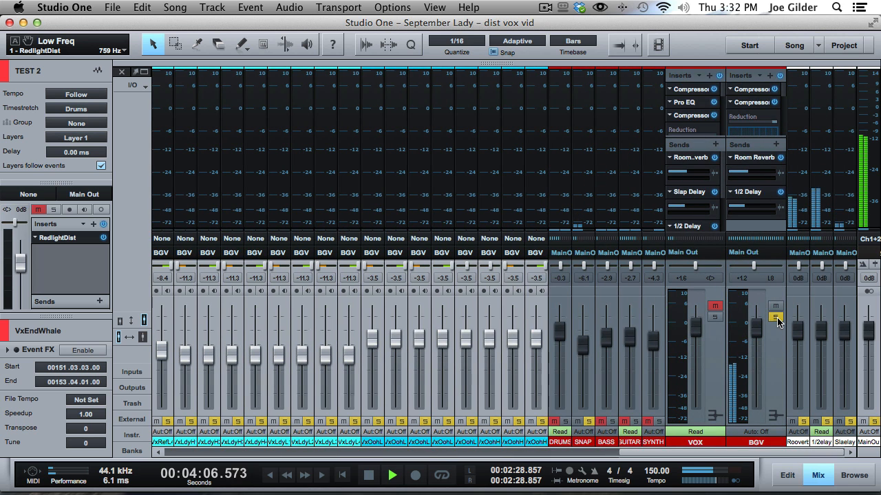
click(776, 317)
key(space)
key(F3)
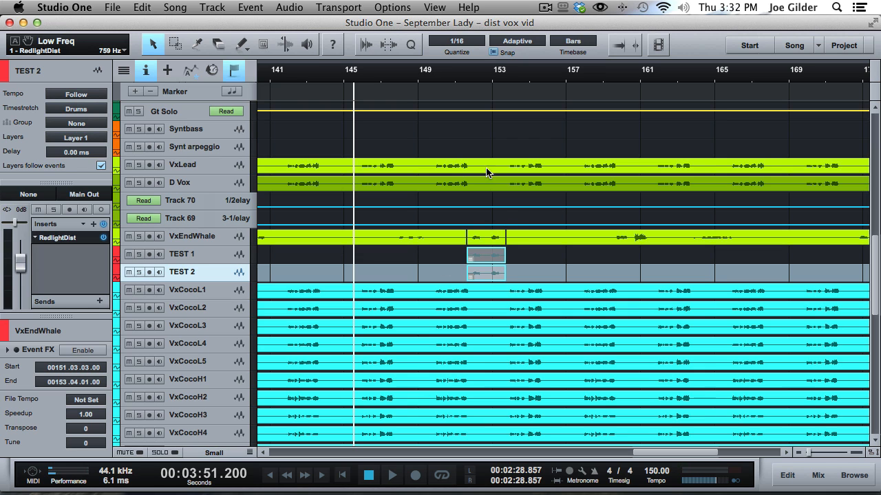
Select the short VxEndWhale event spanning bars 151 to 153 and place the playhead at its start
mouse_move(449, 84)
mouse_down()
mouse_move(448, 96)
mouse_move(458, 59)
mouse_move(459, 107)
mouse_up()
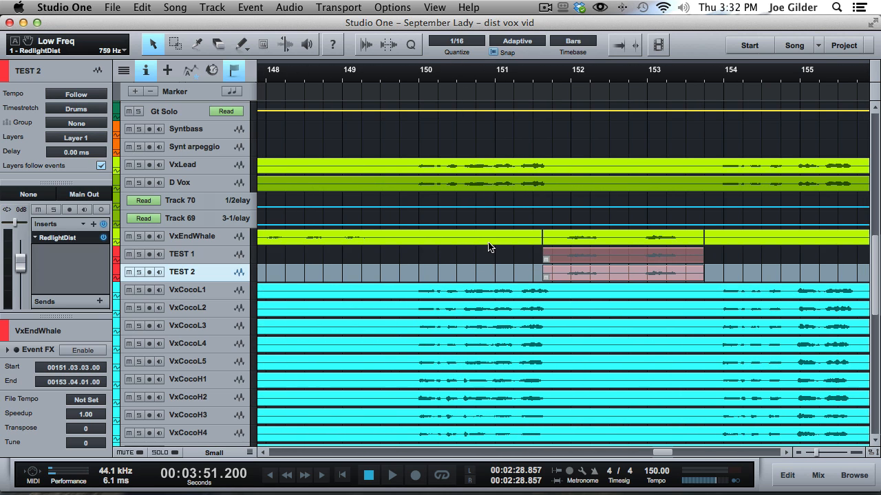
click(481, 241)
scroll(481, 241, up, 5)
scroll(480, 242, down, 5)
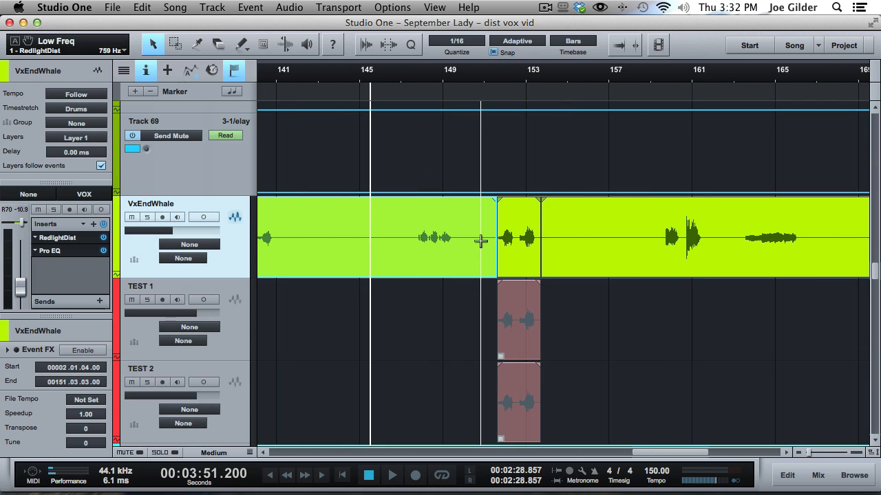
scroll(481, 242, up, 2)
drag(500, 80, 495, 122)
click(526, 200)
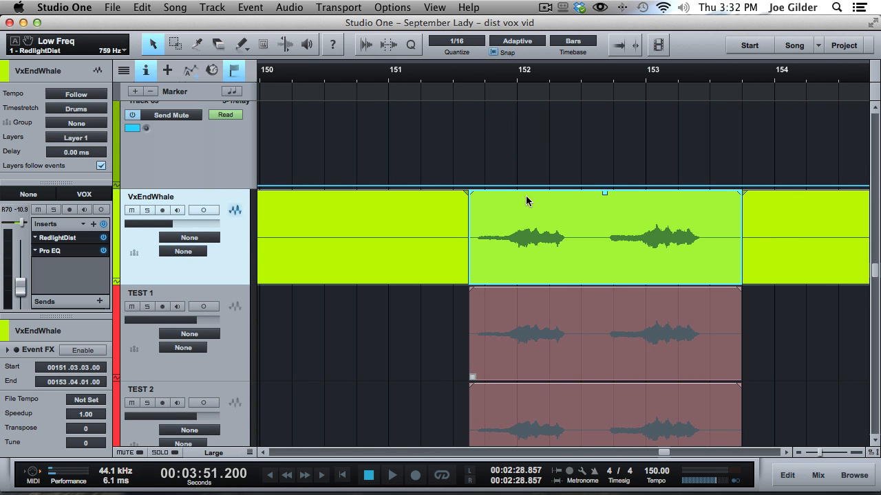
click(469, 74)
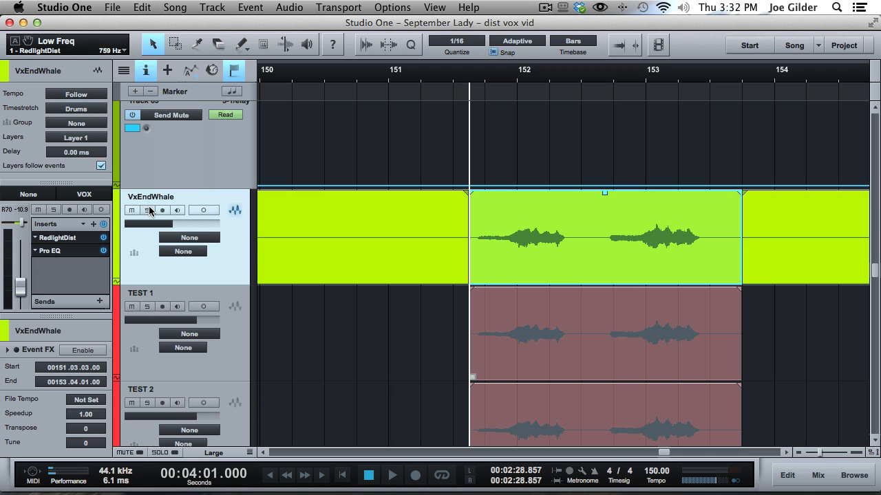
Solo the VxEndWhale track and listen to the selected phrase
click(146, 210)
key(space)
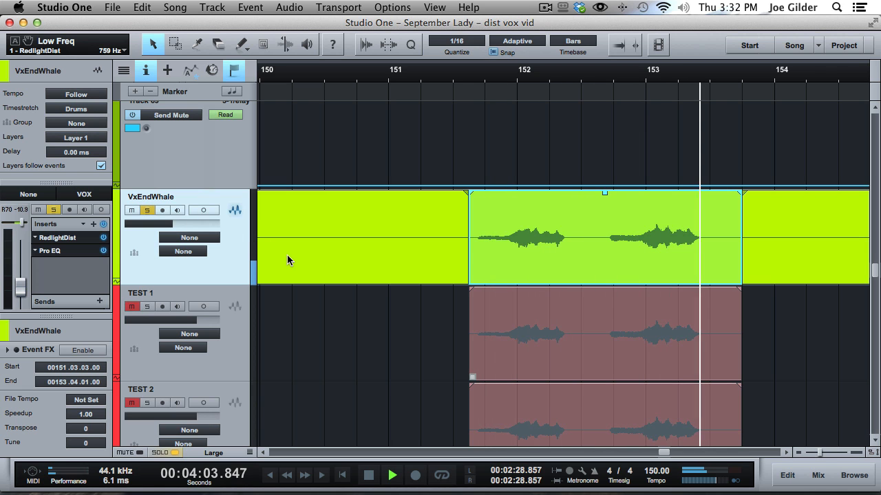
key(space)
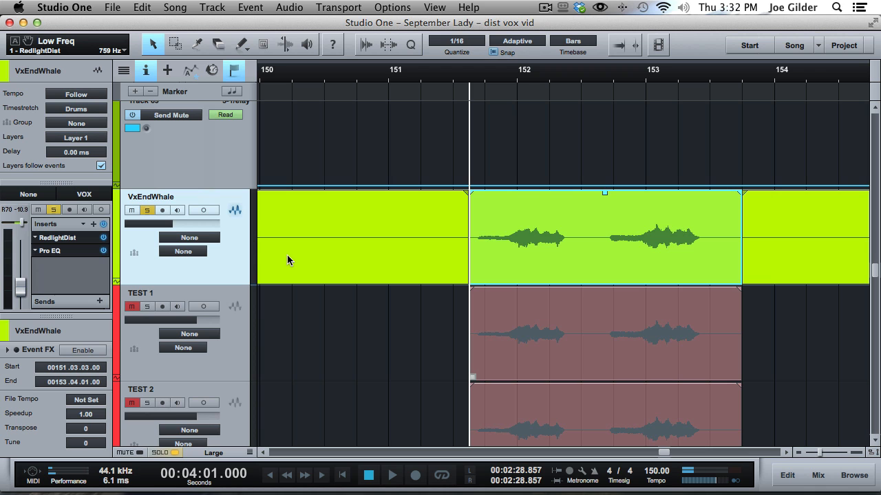
Review the RedlightDist and Pro EQ insert settings on the VxEndWhale track
click(73, 239)
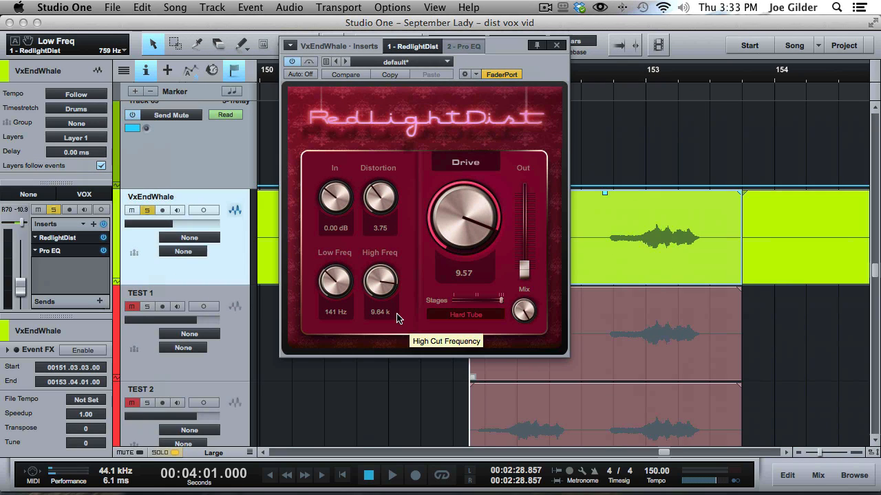
click(556, 45)
click(88, 251)
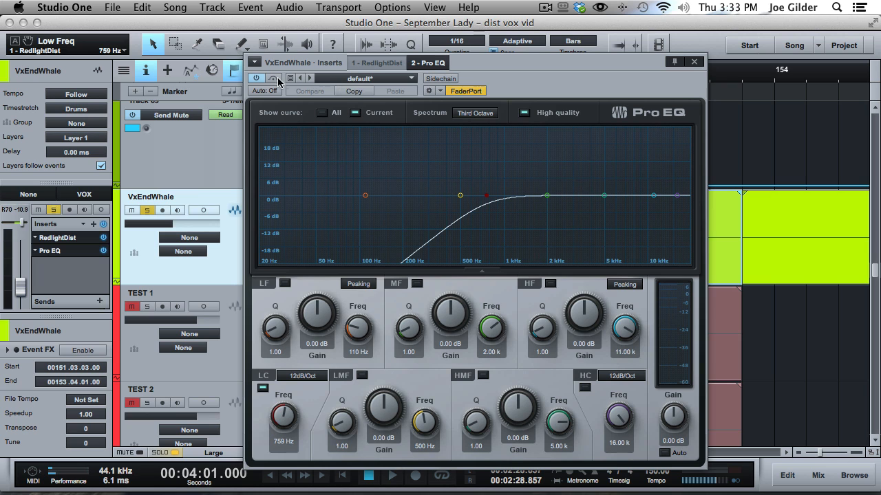
Compare the VxEndWhale phrase with Pro EQ bypassed and enabled, leaving the EQ on and closing its window
click(256, 78)
key(space)
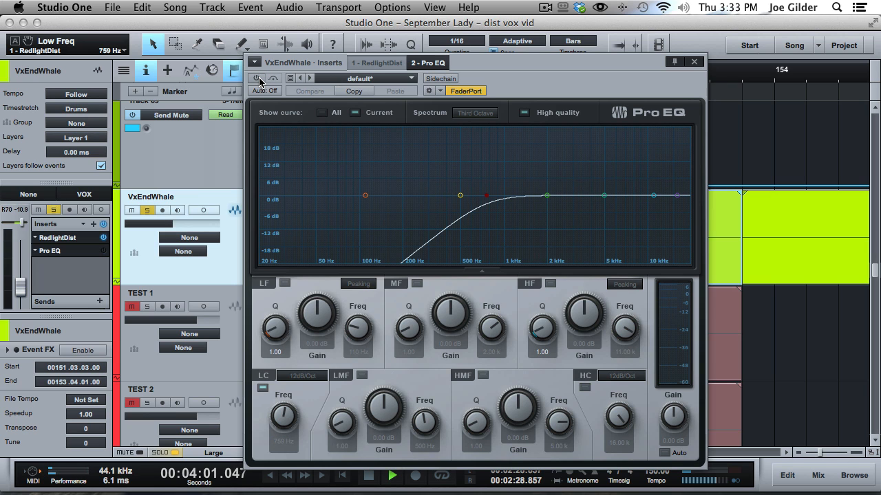
key(space)
click(256, 79)
key(space)
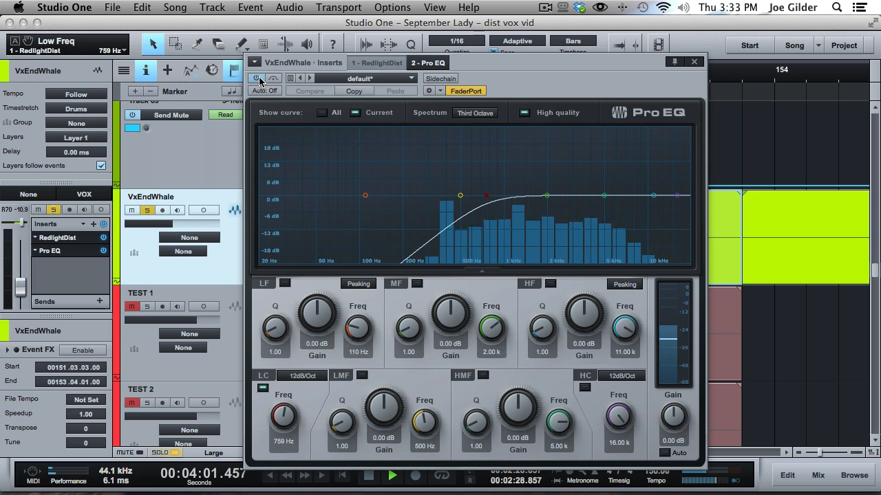
key(space)
click(694, 61)
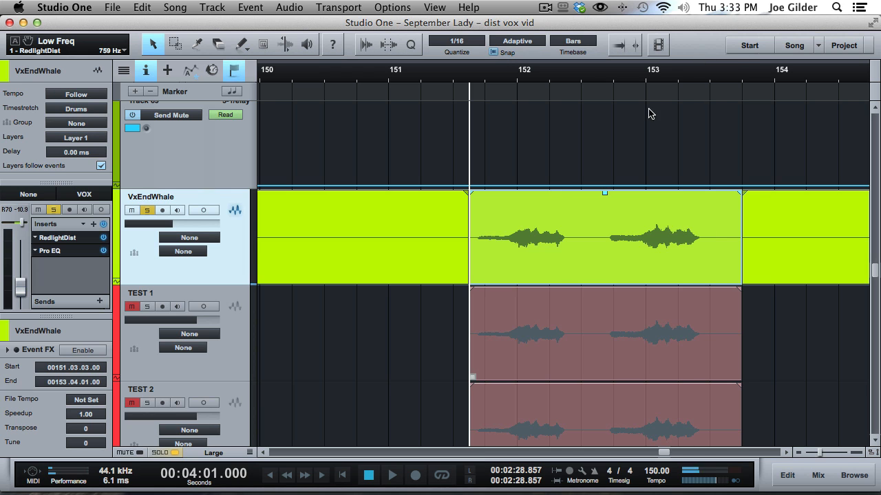
Clear the solo on VxEndWhale and unmute the copied vocal events on TEST 1 and TEST 2
click(151, 213)
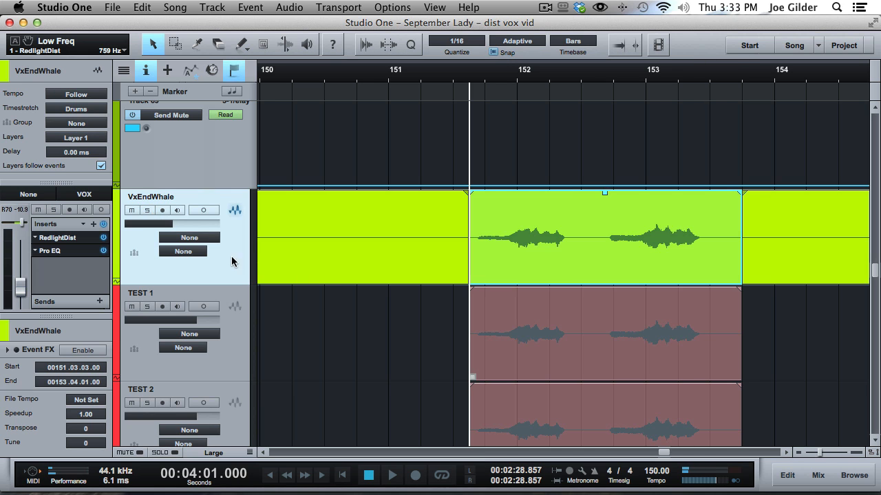
click(523, 349)
shift+click(530, 402)
key(shift+m)
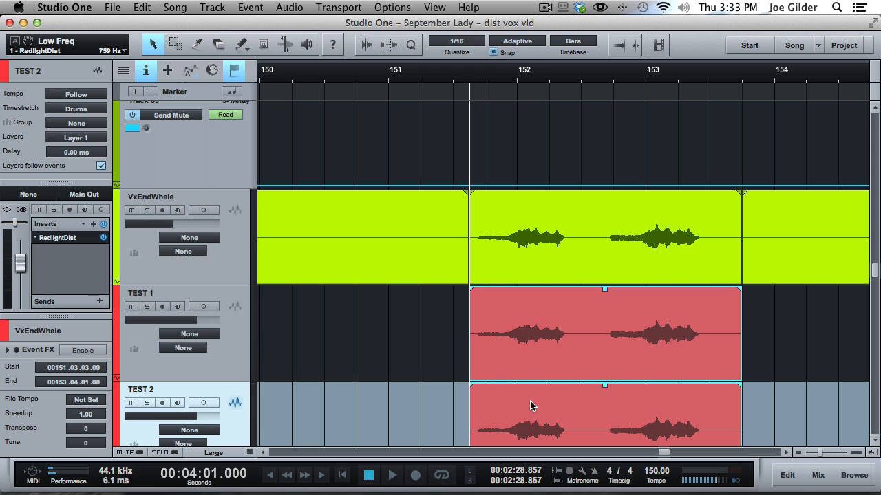
Solo the TEST 1 track and play its phrase with all inserts bypassed
click(233, 334)
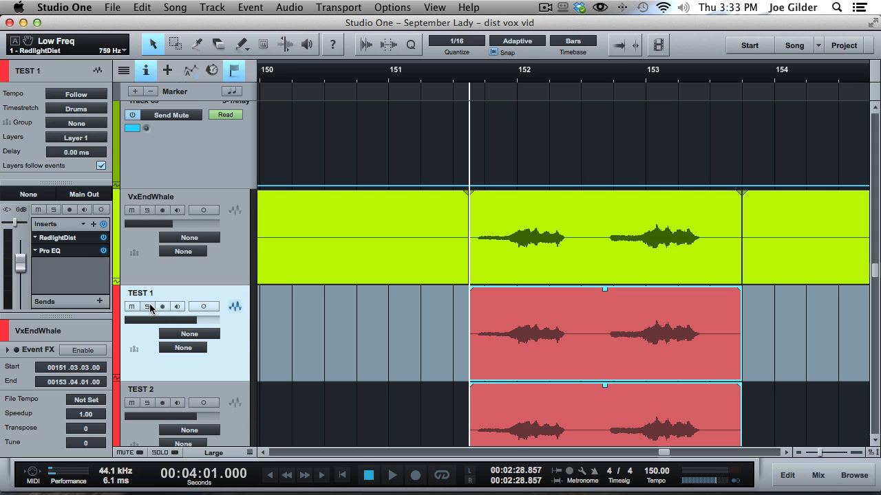
click(148, 306)
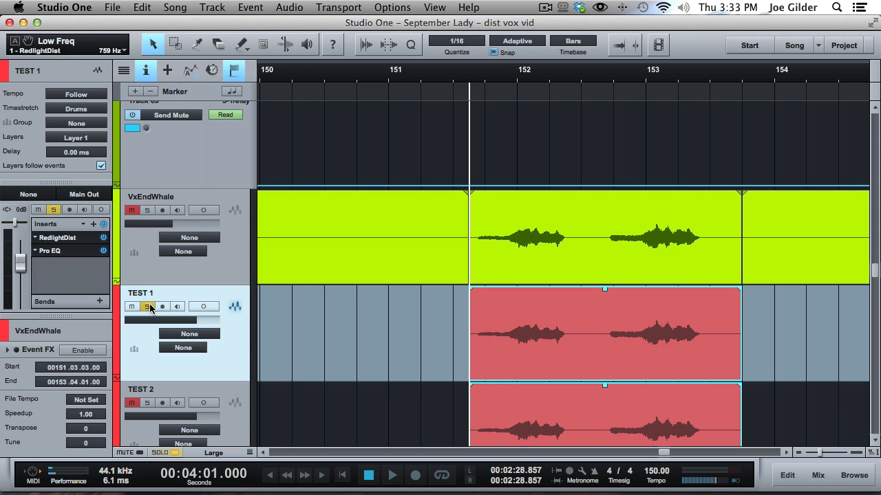
click(54, 210)
click(54, 211)
click(104, 226)
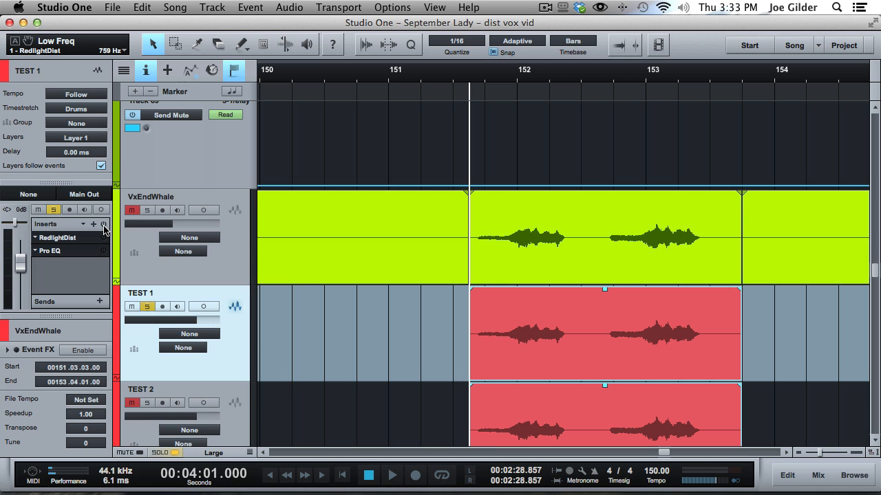
key(space)
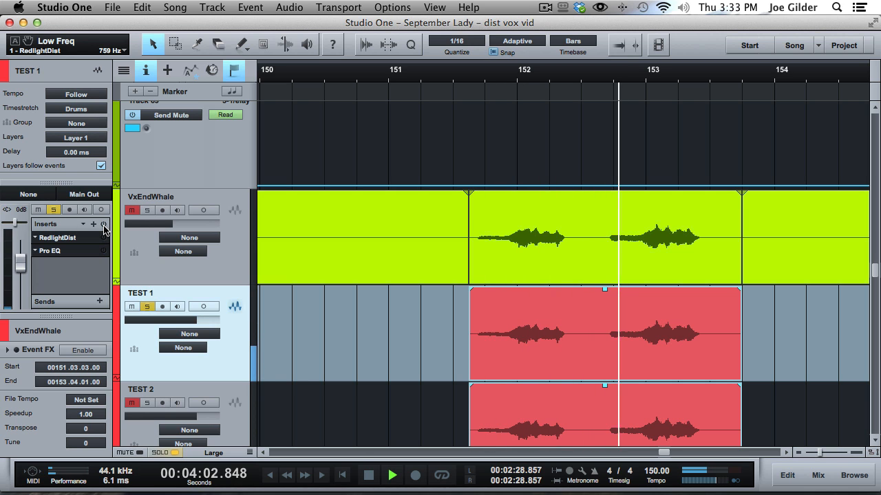
key(space)
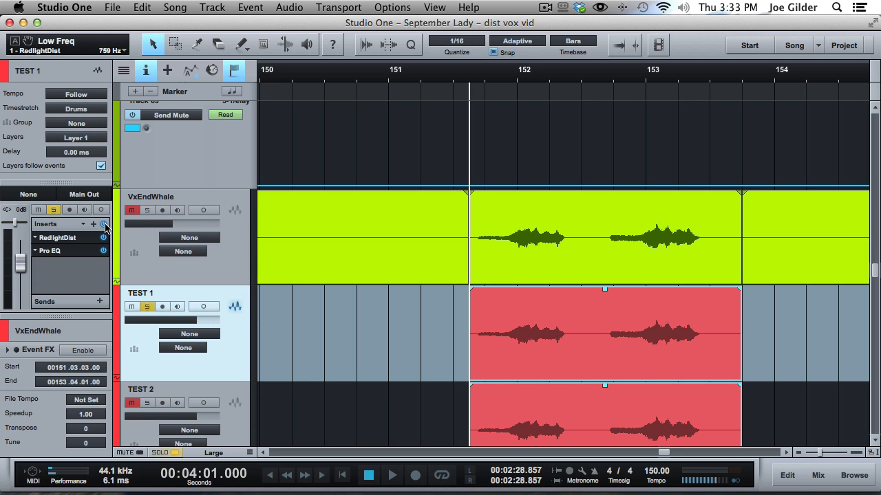
Play the TEST 1 phrase again with RedlightDist and Pro EQ re-enabled
key(space)
click(105, 224)
click(103, 224)
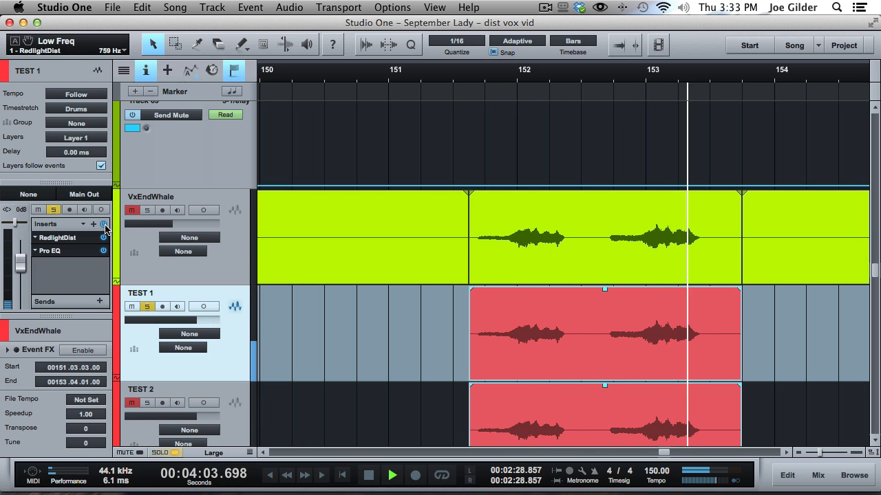
key(space)
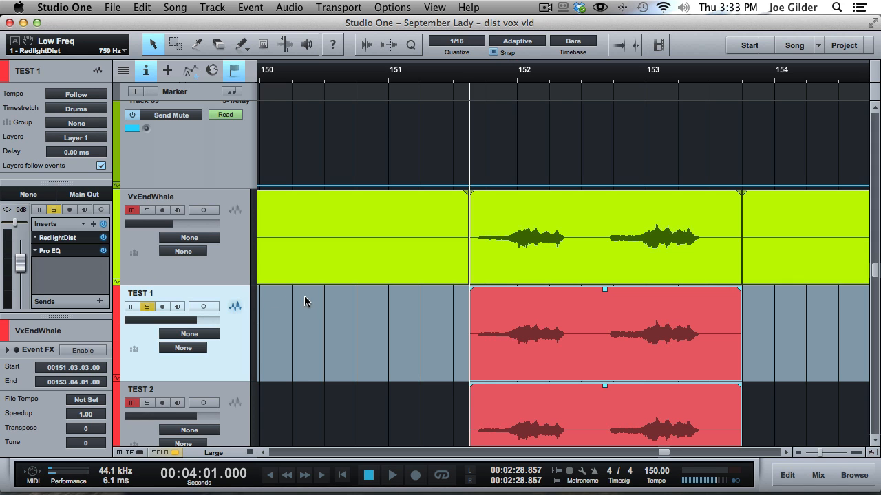
Switch the solo from TEST 1 to TEST 2 and review the RedlightDist settings on TEST 2
scroll(328, 355, down, 2)
click(239, 369)
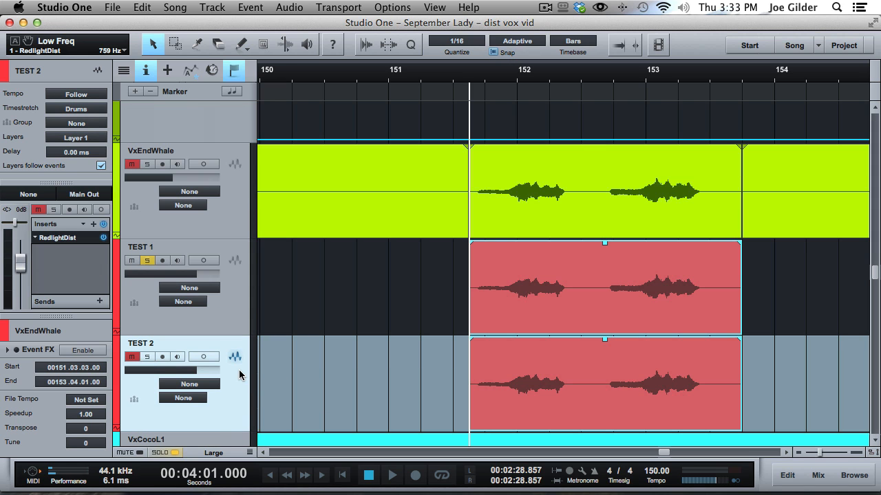
click(145, 357)
click(145, 260)
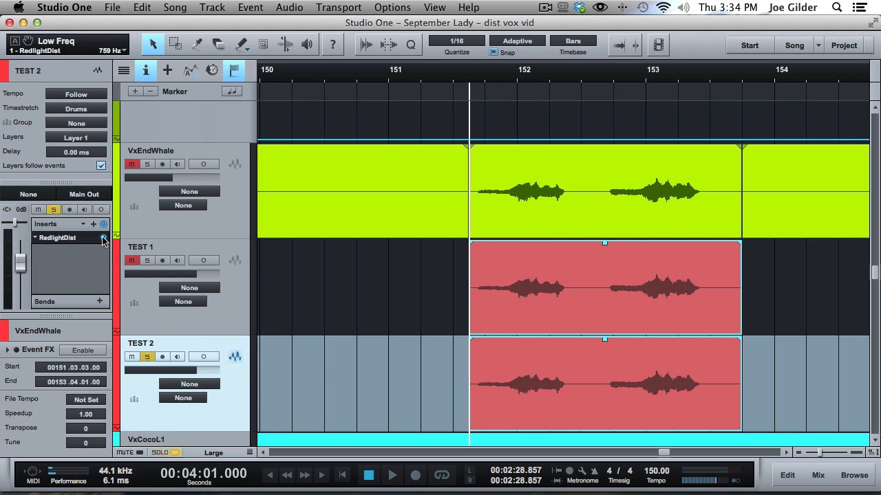
double_click(67, 238)
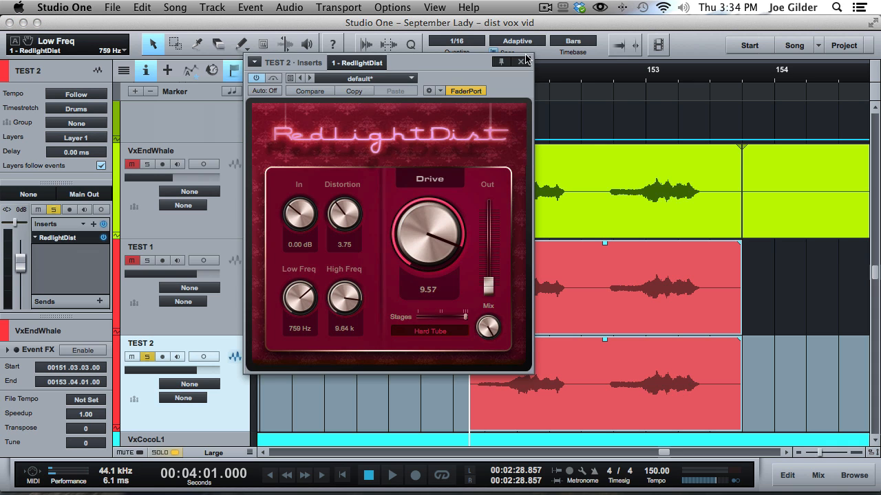
click(524, 62)
Solo TEST 1 alongside TEST 2 and review the RedlightDist and Pro EQ settings on TEST 1
click(234, 269)
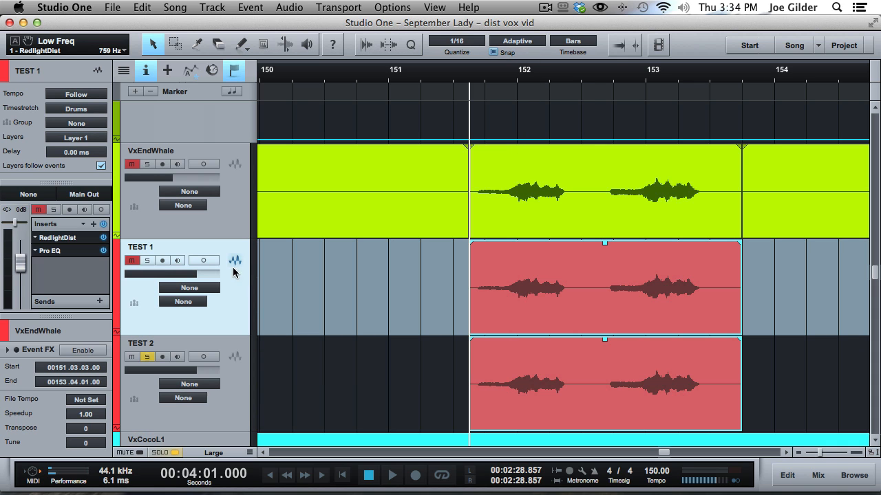
click(147, 263)
click(91, 239)
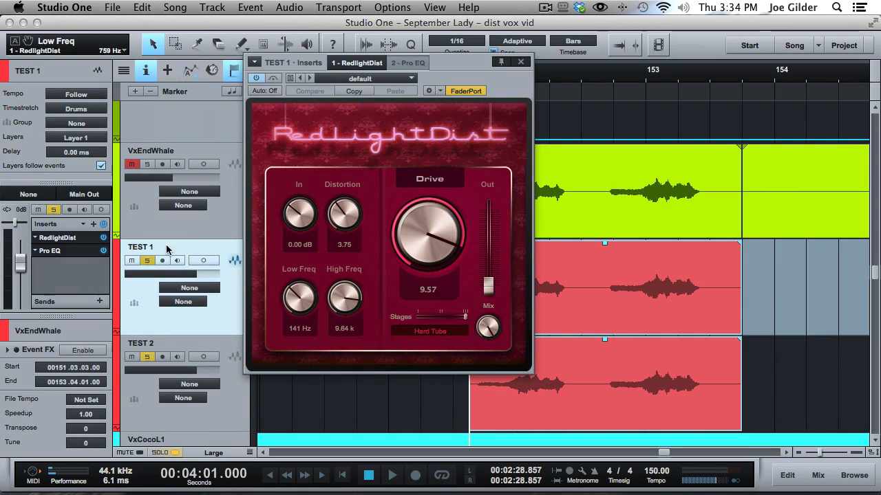
click(77, 252)
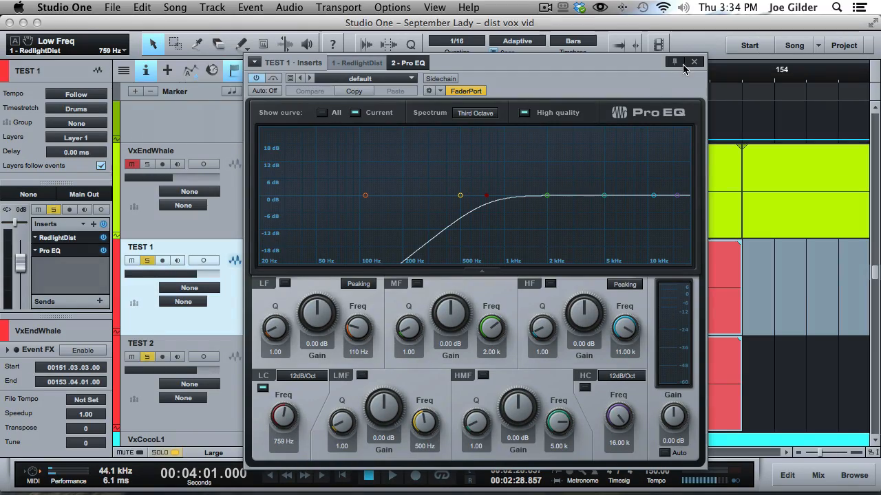
click(692, 62)
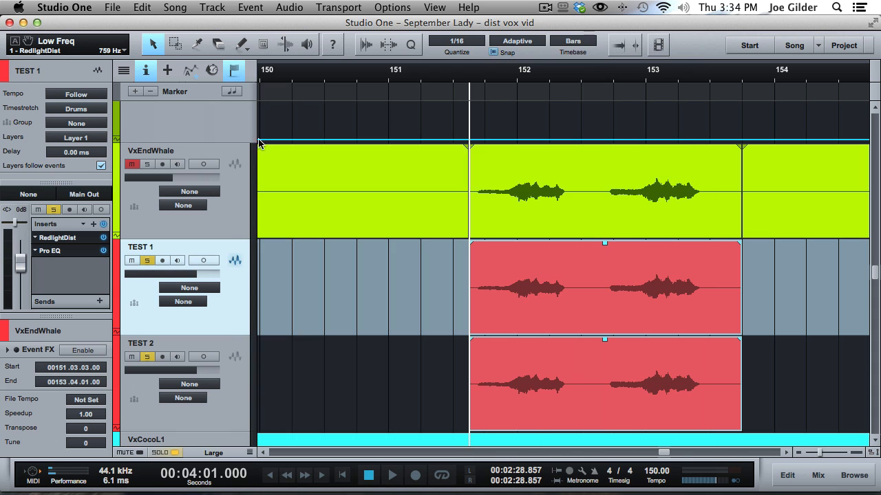
click(79, 239)
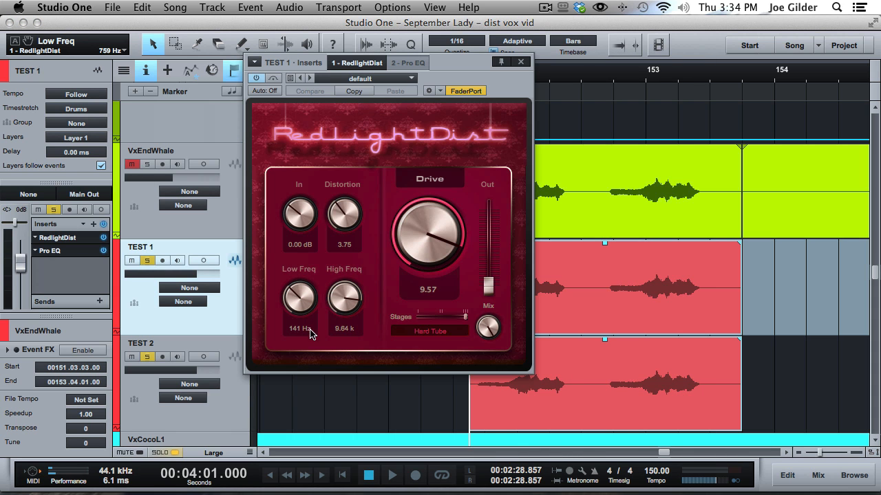
click(518, 62)
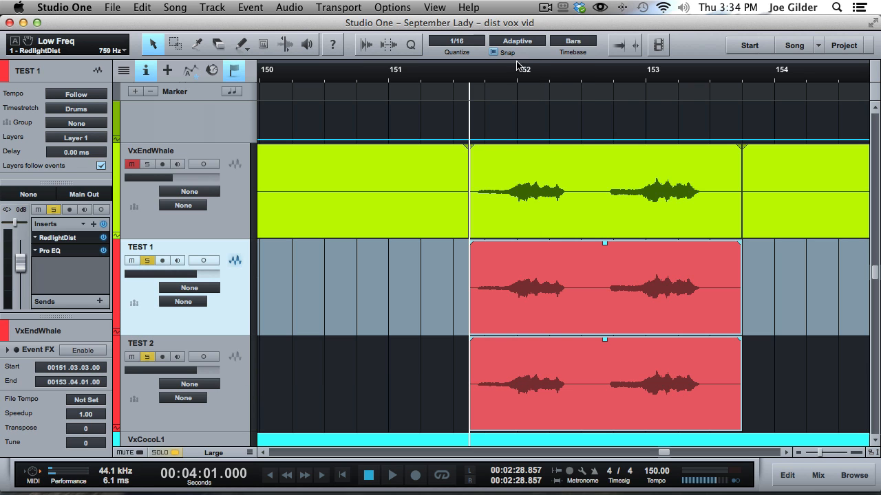
Compare the insert chains of TEST 1 and TEST 2 by selecting each track in turn, ending on TEST 2
click(242, 377)
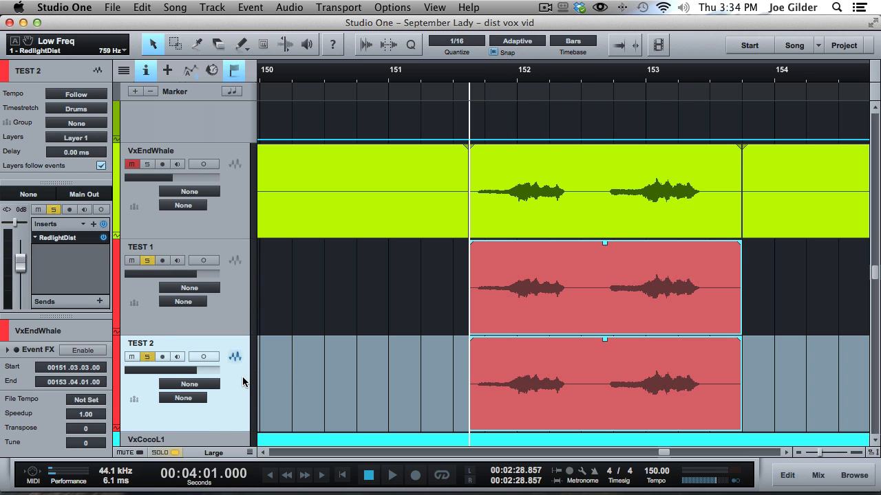
click(241, 300)
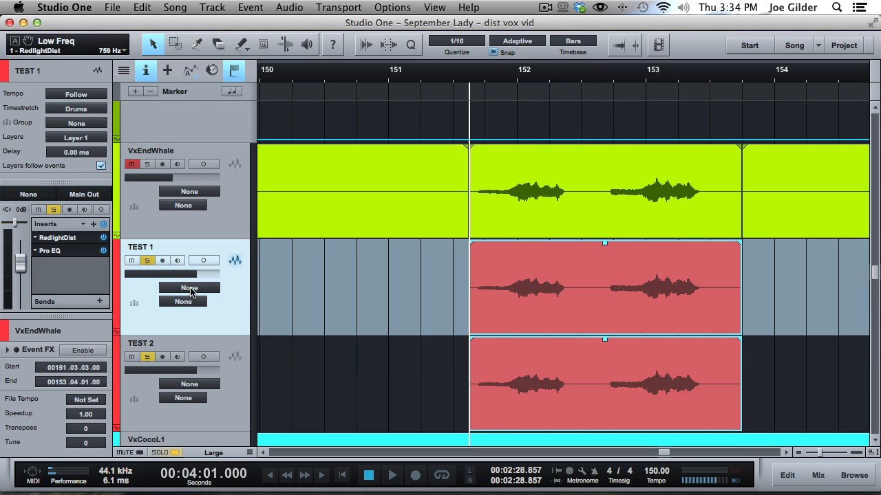
click(102, 251)
click(223, 372)
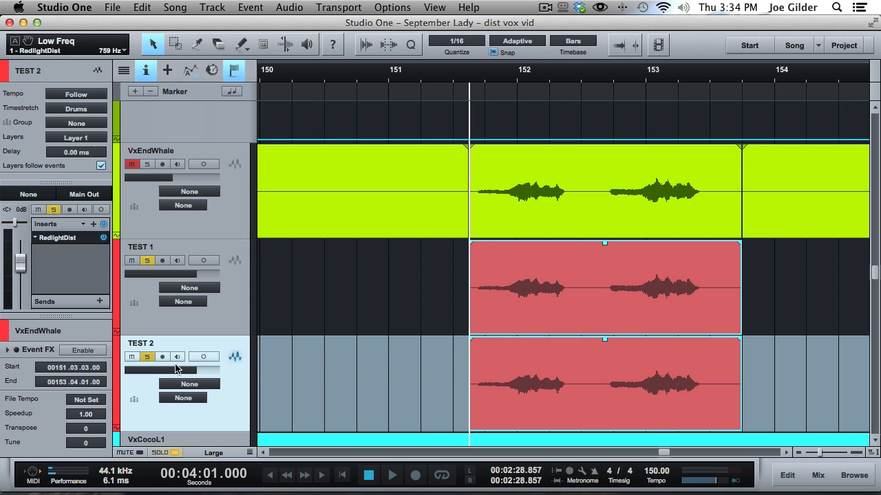
Open RedlightDist on TEST 2 and play the phrase with only TEST 2 soloed
double_click(70, 237)
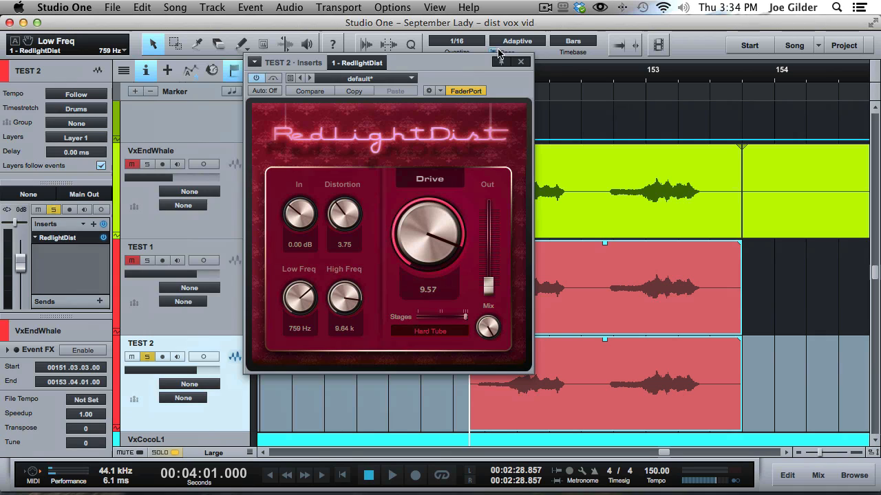
key(space)
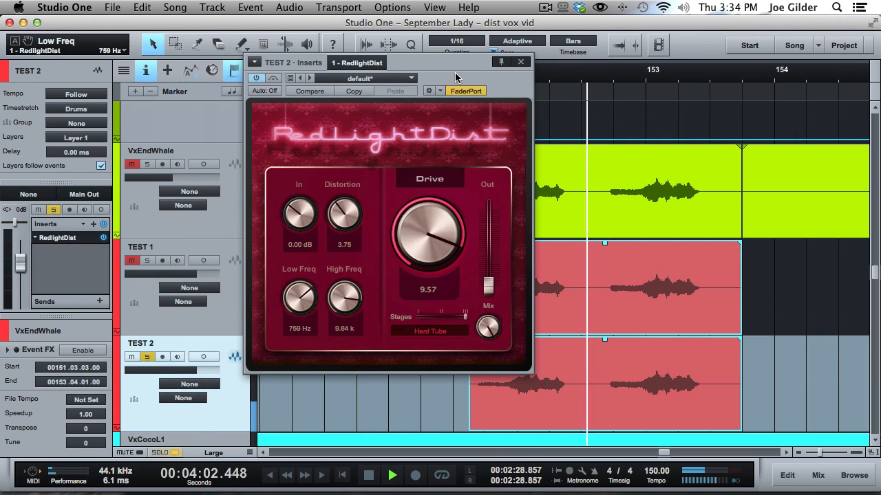
key(space)
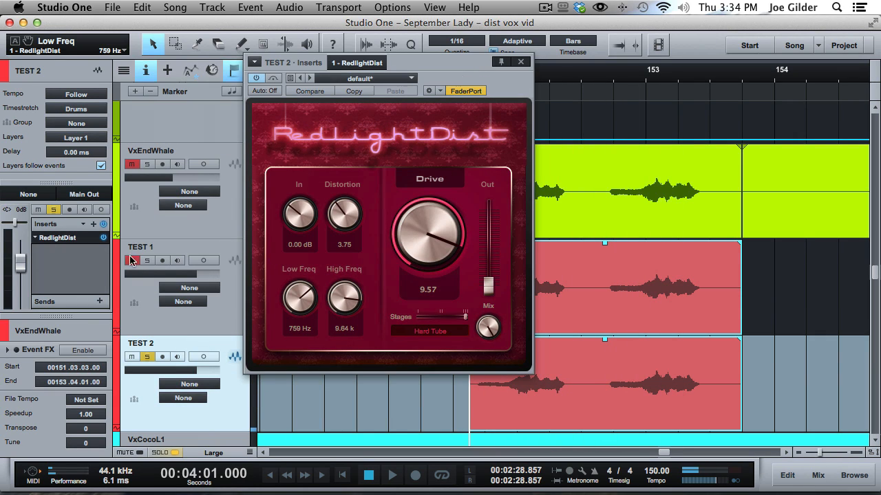
Switch the solo from TEST 2 to TEST 1 and play the phrase, keeping the RedlightDist window clear of the track controls
click(146, 260)
click(149, 357)
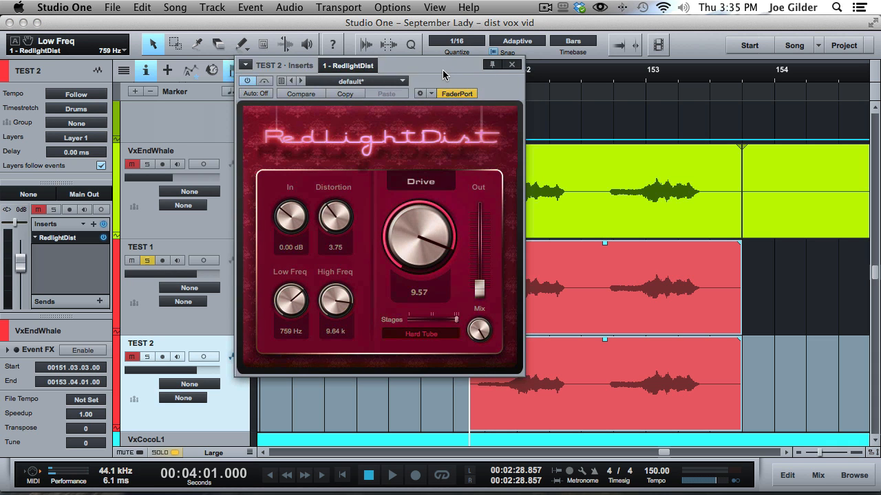
drag(442, 70, 394, 99)
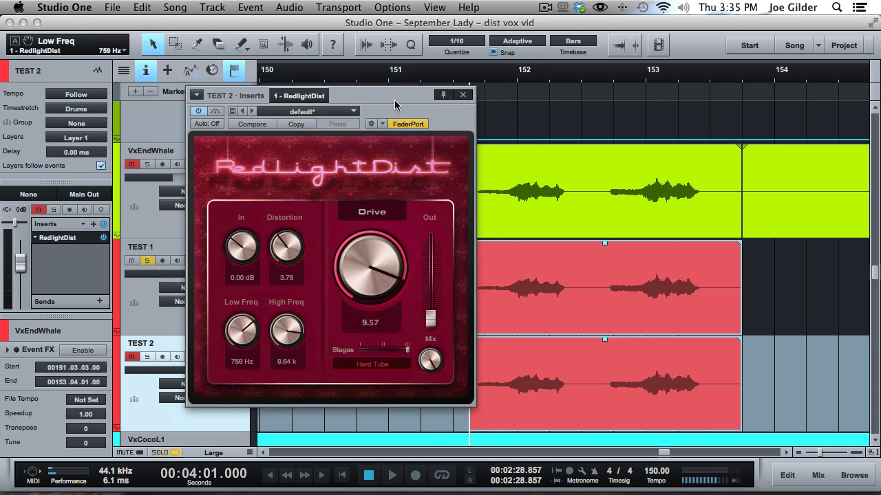
key(space)
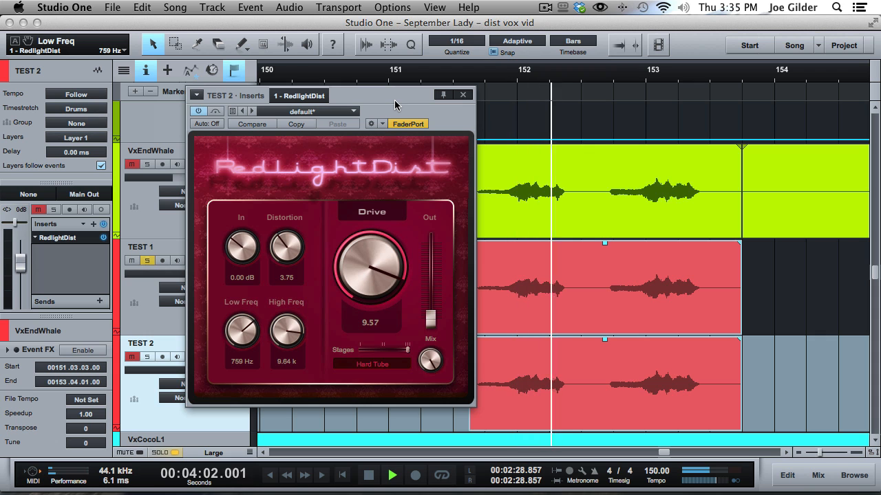
drag(370, 102, 432, 87)
key(space)
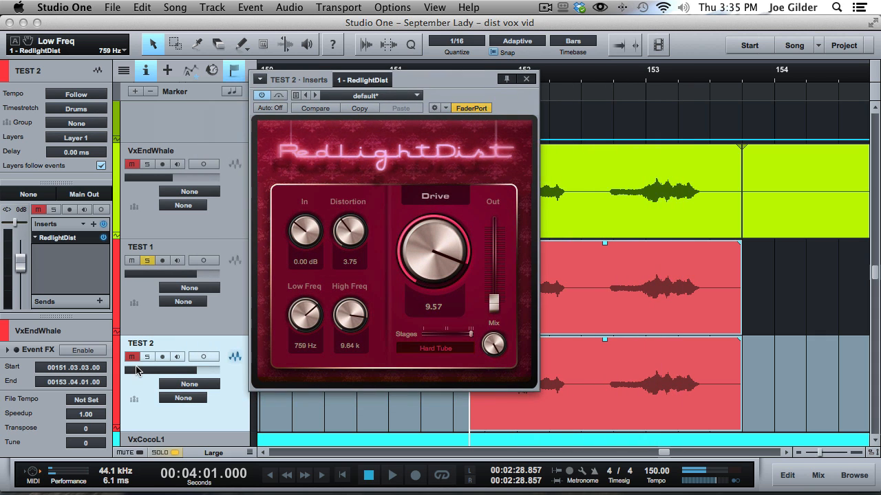
Switch the solo back to TEST 2 and play its phrase for comparison
click(147, 357)
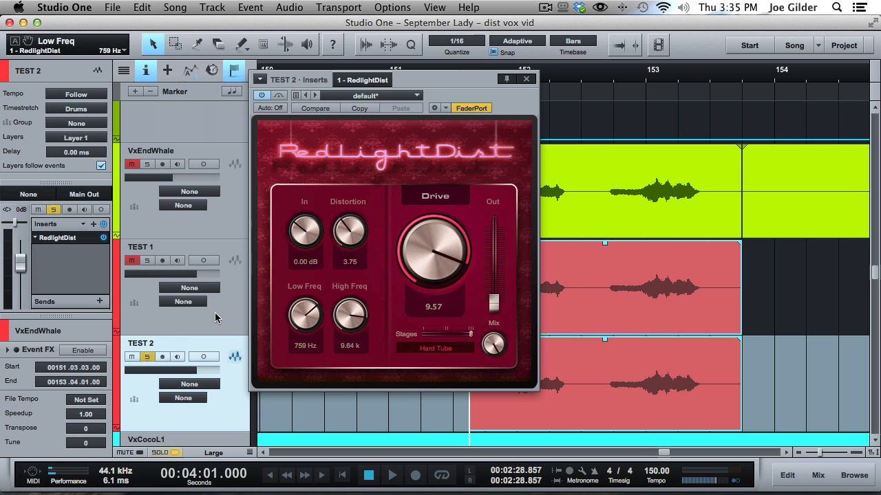
key(space)
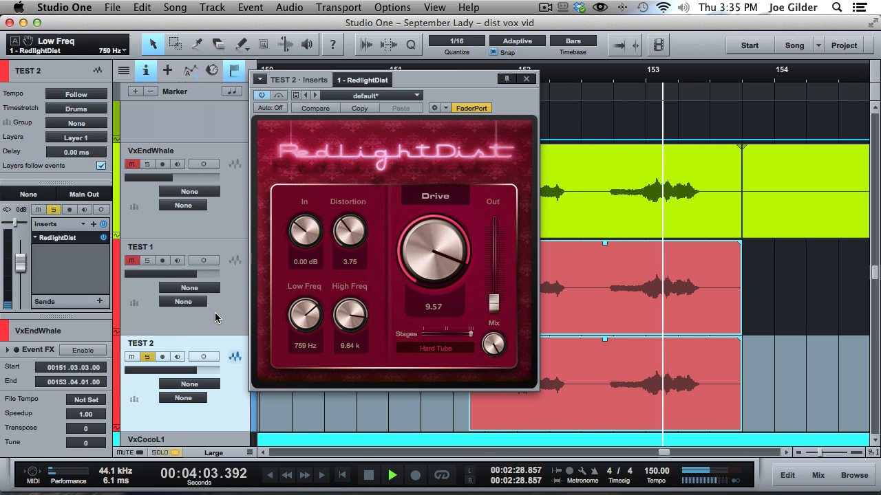
key(space)
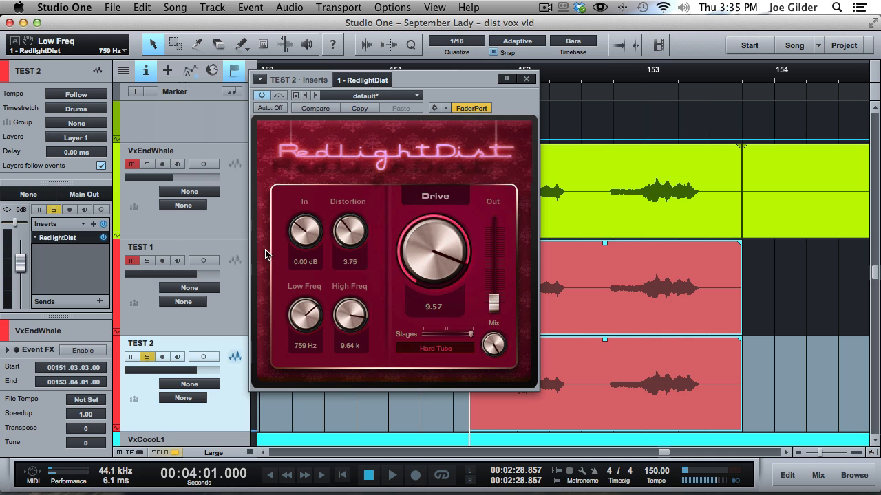
Solo TEST 1 instead of TEST 2 and sweep its RedlightDist low cut up to about 1.12 kHz, finishing at 126 Hz
click(234, 303)
click(147, 261)
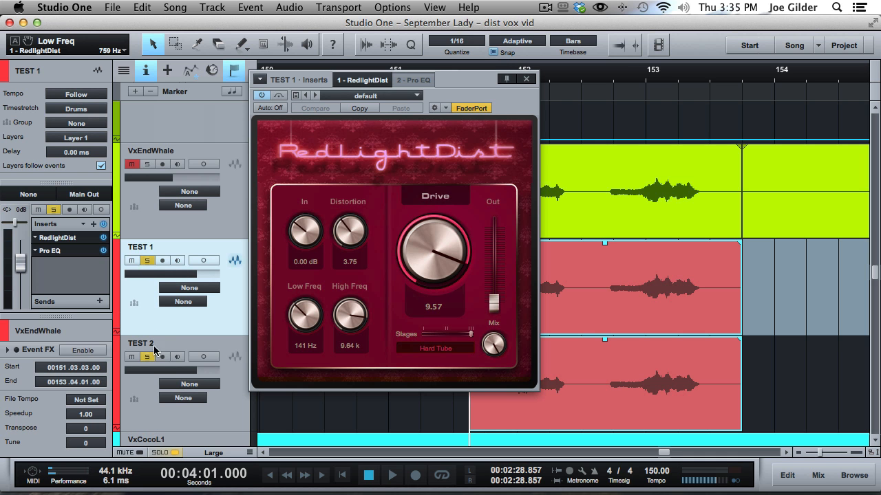
click(150, 358)
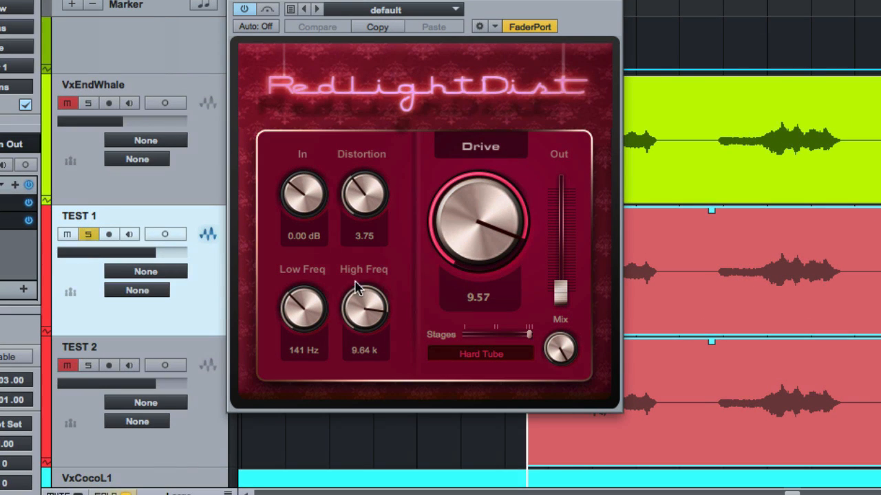
drag(326, 297, 310, 244)
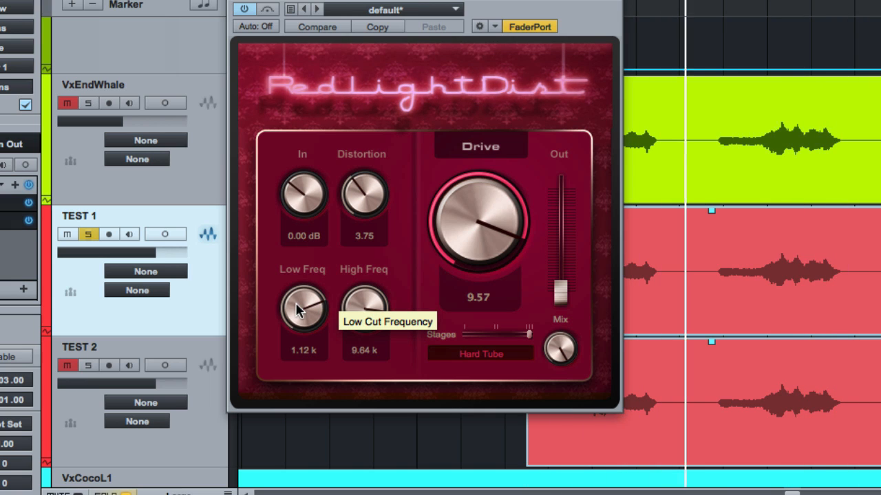
drag(298, 309, 353, 347)
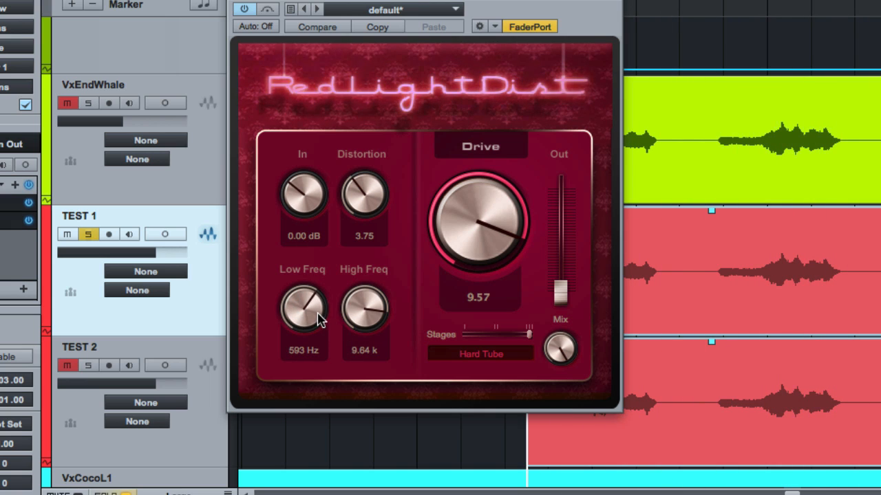
drag(319, 314, 320, 367)
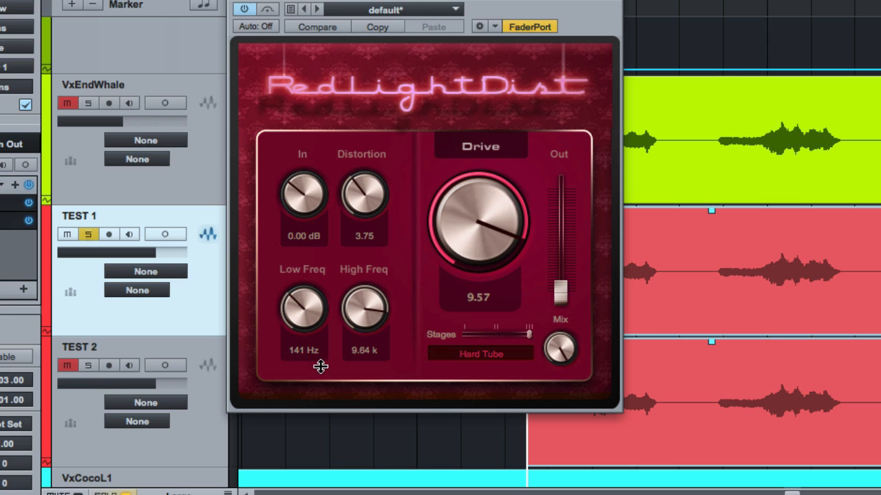
drag(311, 315, 285, 277)
mouse_move(305, 310)
mouse_down()
mouse_move(305, 270)
mouse_move(306, 323)
mouse_up()
Review the Pro EQ low-cut curve on TEST 1, close it, and play the TEST 1 phrase
click(6, 221)
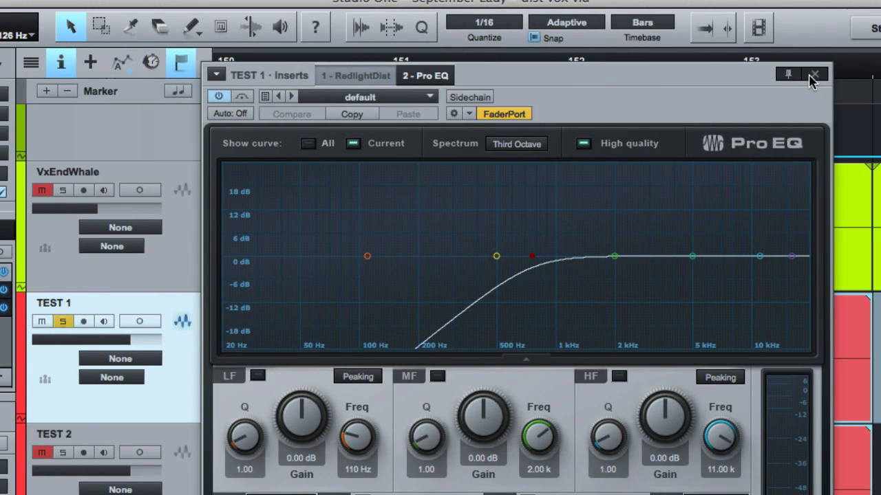
click(814, 77)
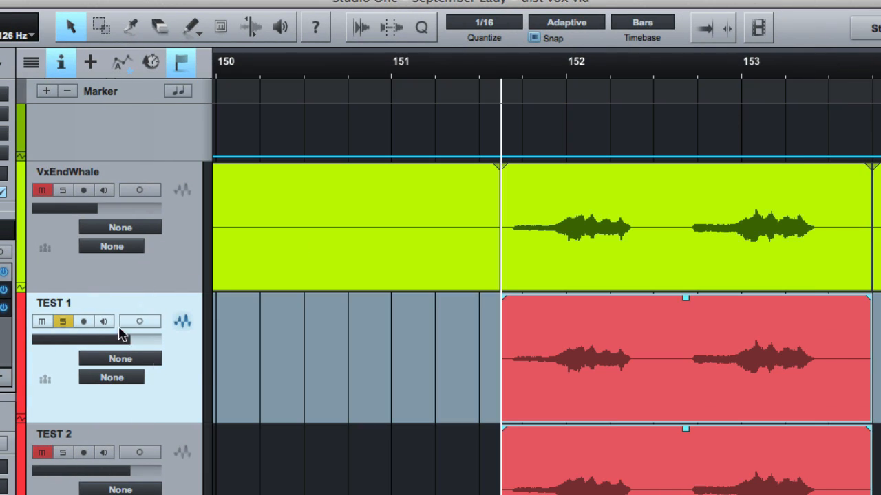
key(space)
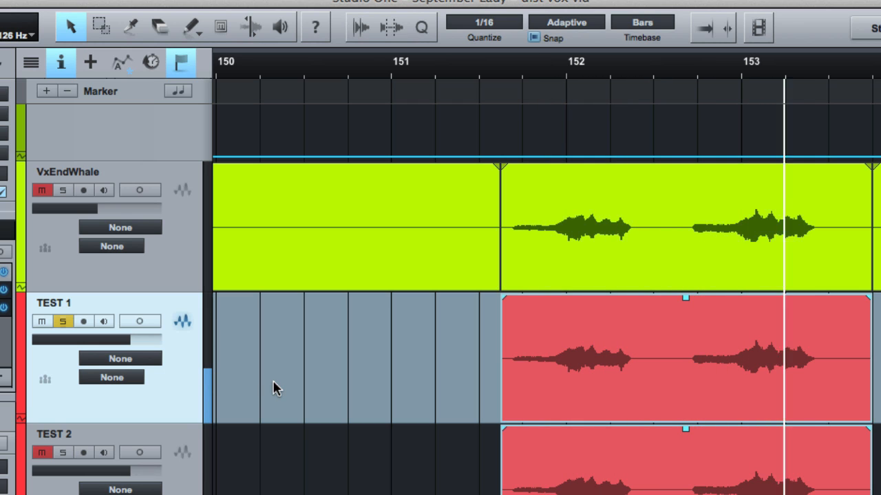
key(space)
Solo TEST 2 in place of TEST 1 and listen to the phrase with RedlightDist's own low cut
scroll(273, 387, down, 5)
scroll(273, 381, up, 1)
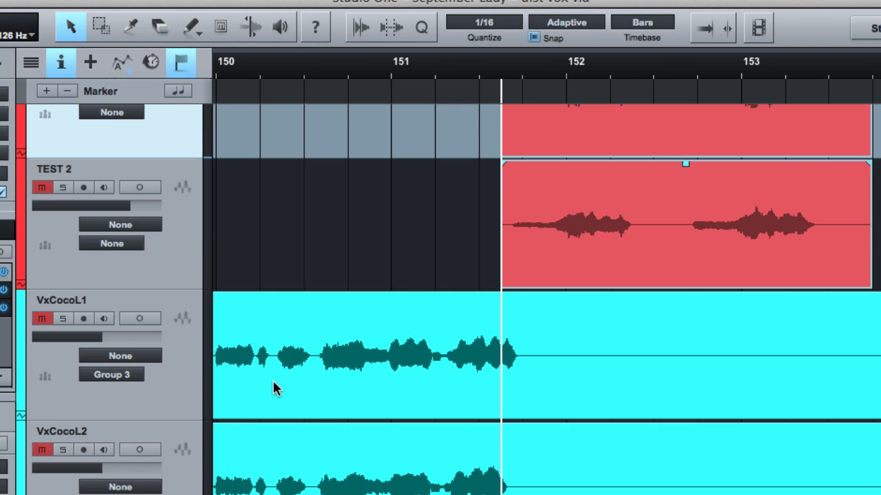
scroll(273, 381, up, 3)
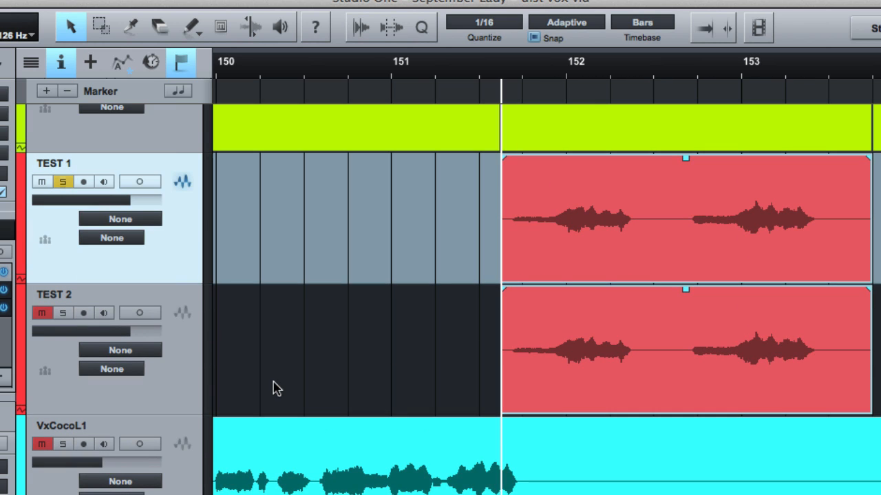
click(63, 314)
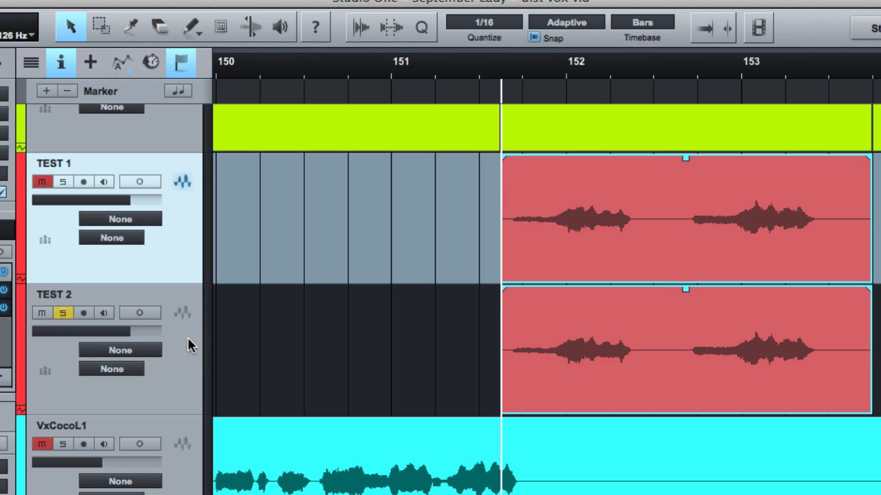
key(space)
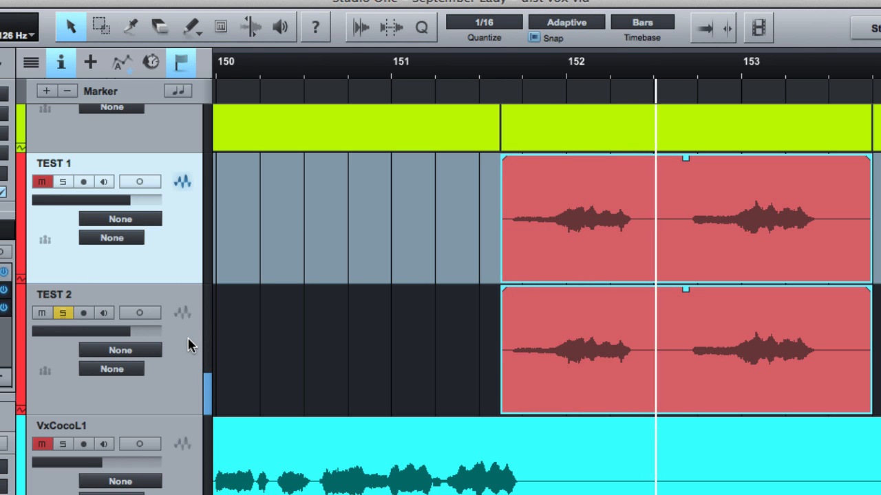
key(space)
Solo TEST 1 again and replay the phrase with the low cut done by Pro EQ after the distortion
click(63, 182)
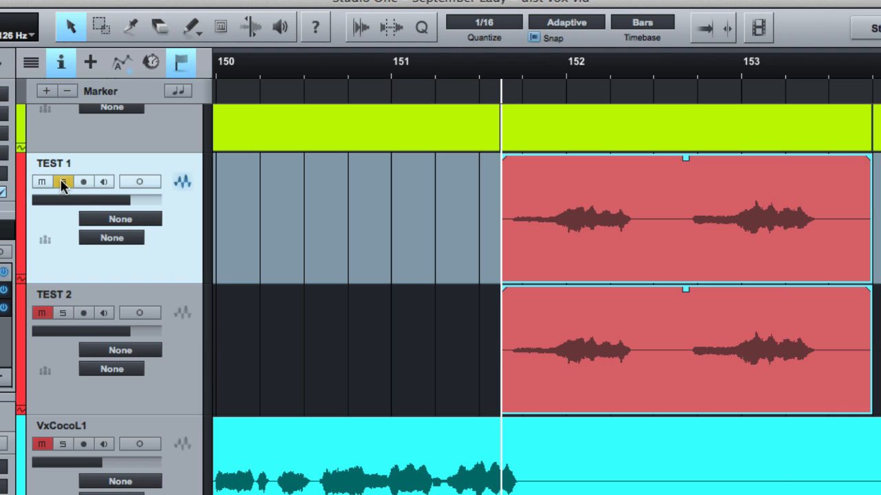
key(space)
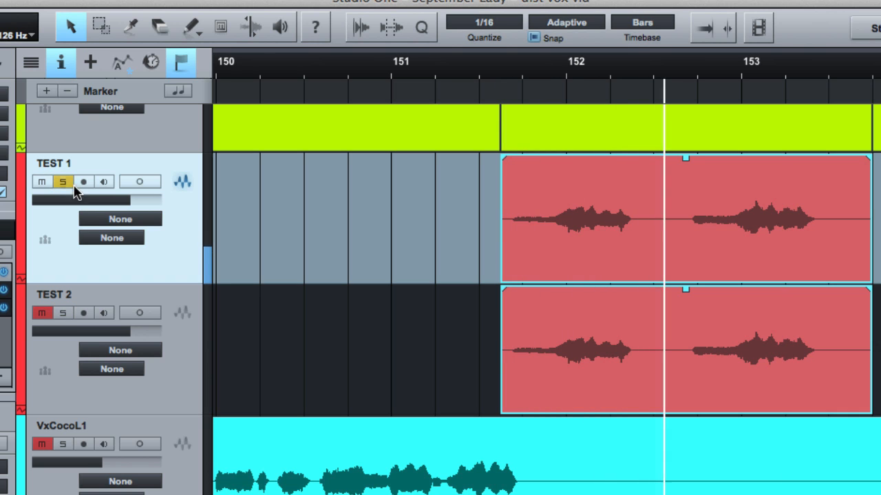
key(space)
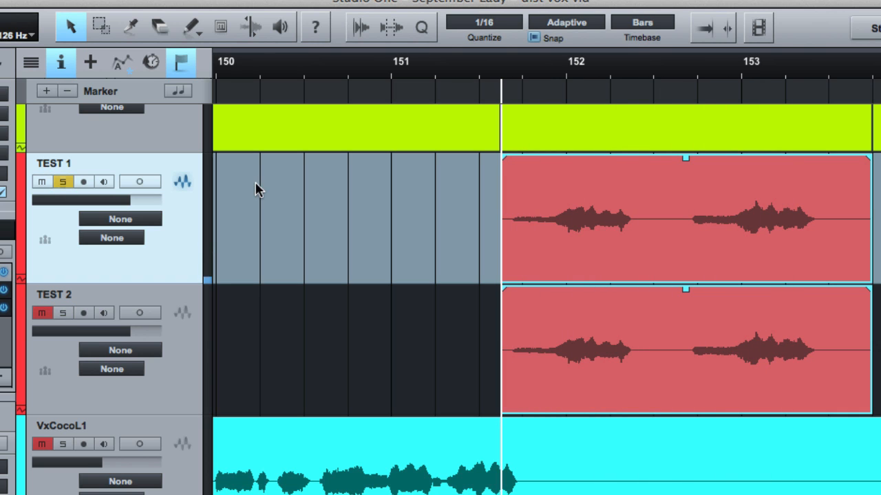
Unsolo TEST 1 and mute the selected vocal events on TEST 1 and TEST 2
click(61, 183)
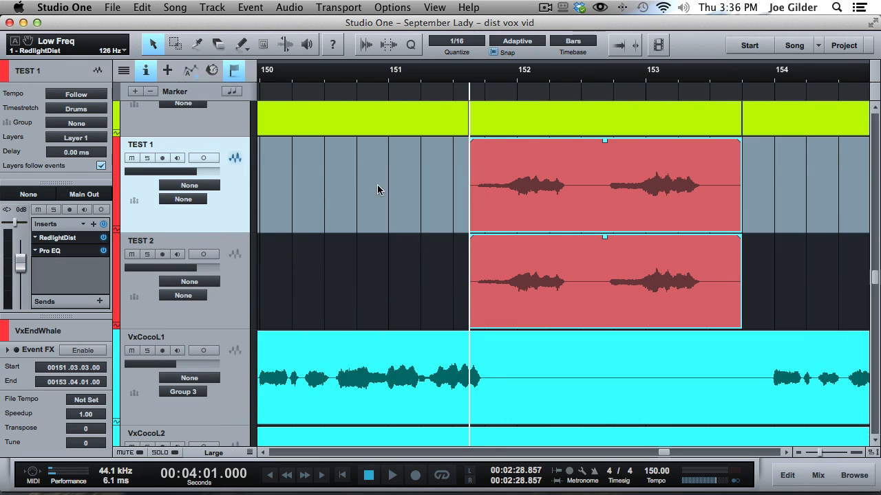
key(shift+m)
scroll(564, 215, down, 3)
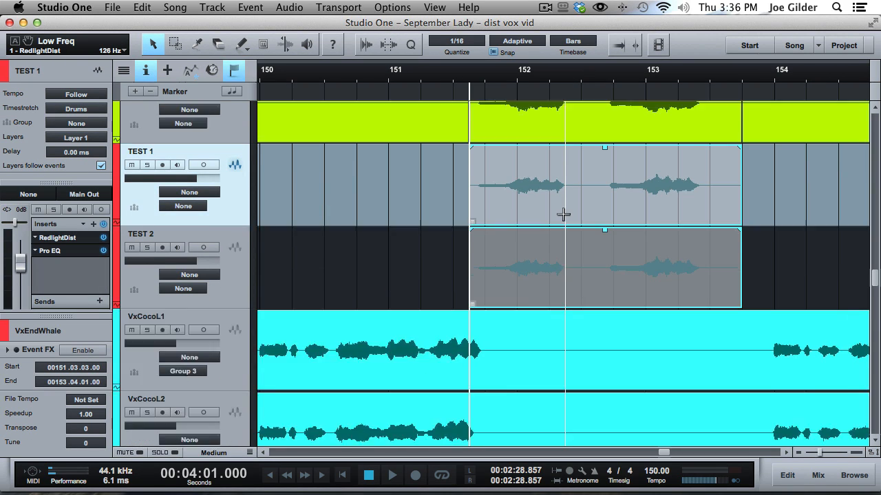
scroll(563, 214, up, 2)
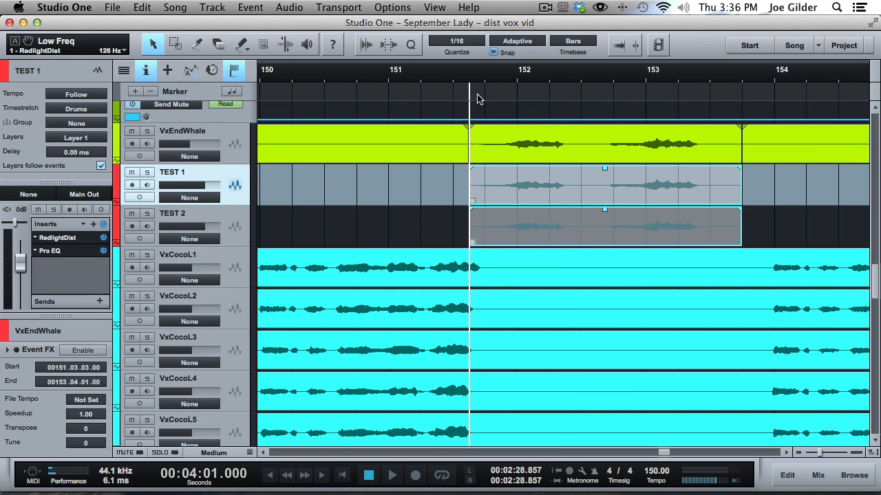
scroll(473, 74, down, 5)
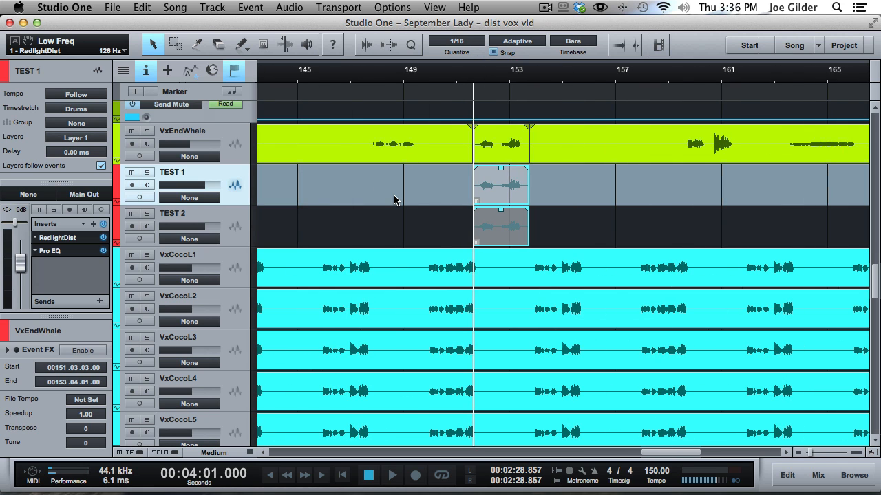
scroll(395, 200, up, 4)
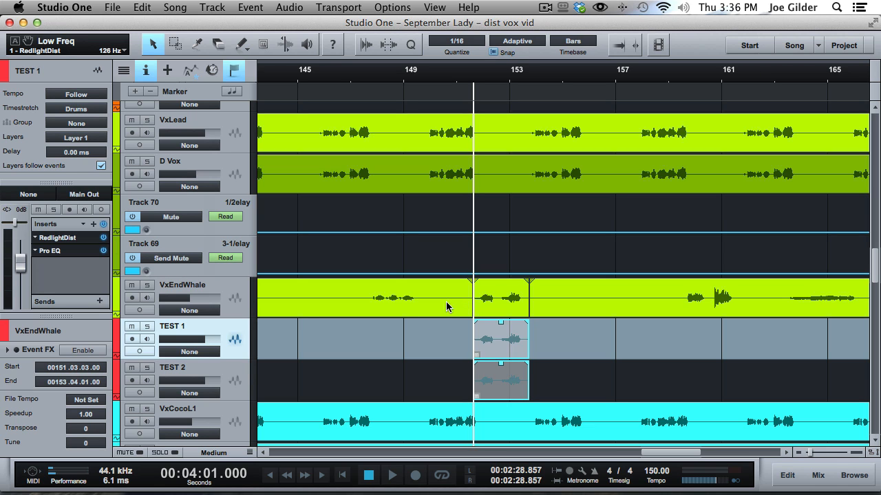
Play the full mix from 00:03:54.000 to hear the VxEndWhale vocal in context
click(344, 81)
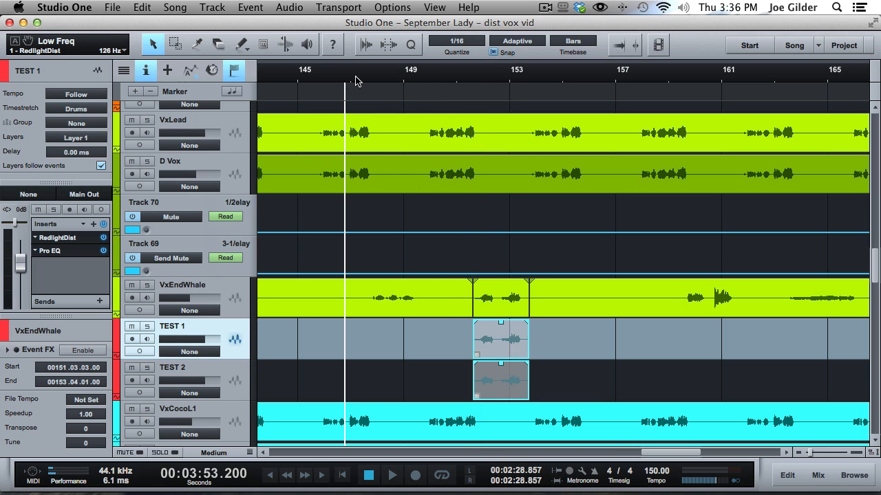
click(355, 81)
key(space)
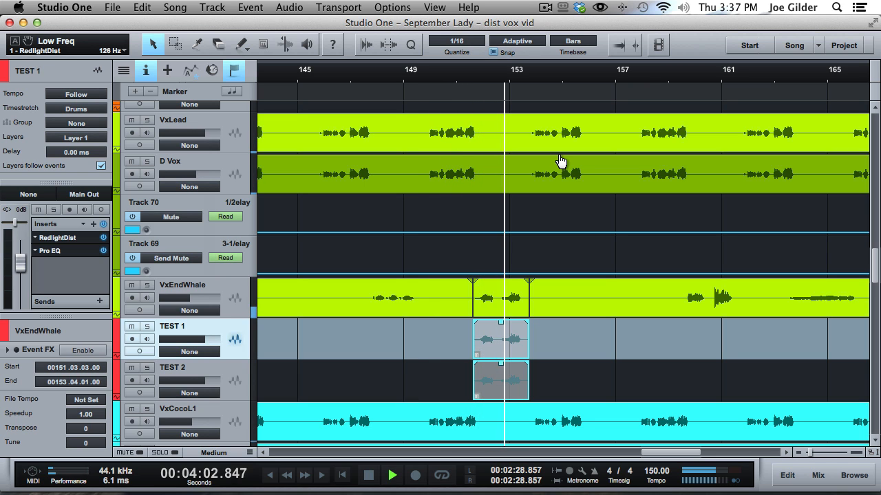
key(space)
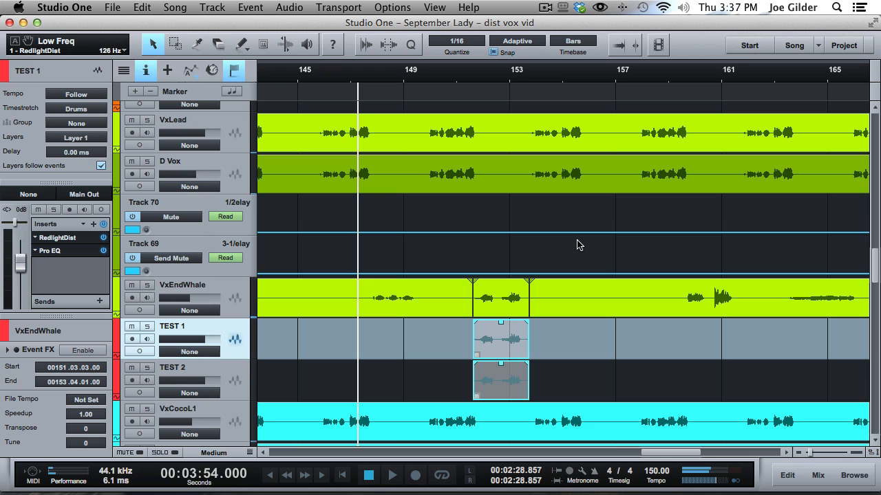